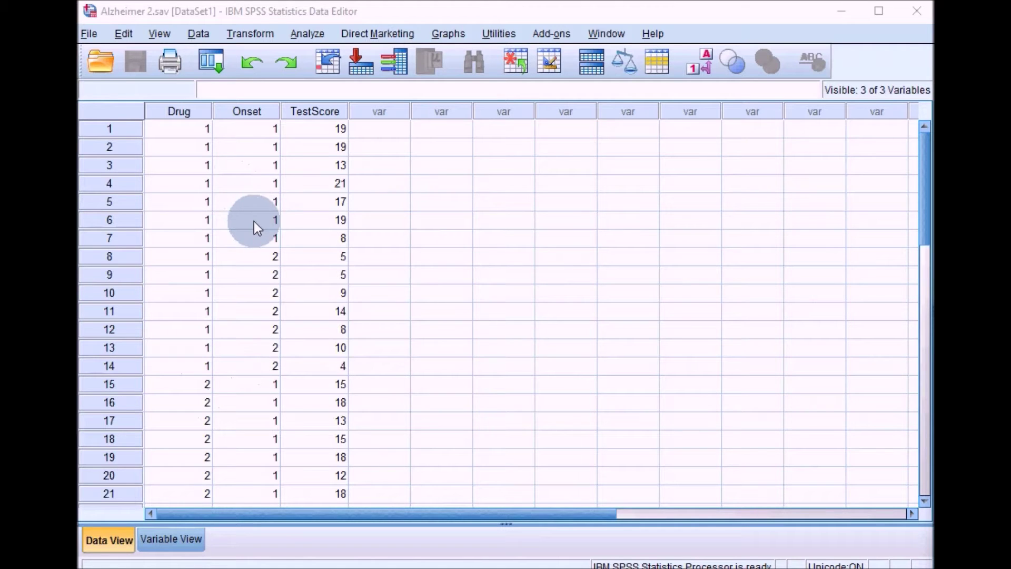
pyautogui.click(163, 535)
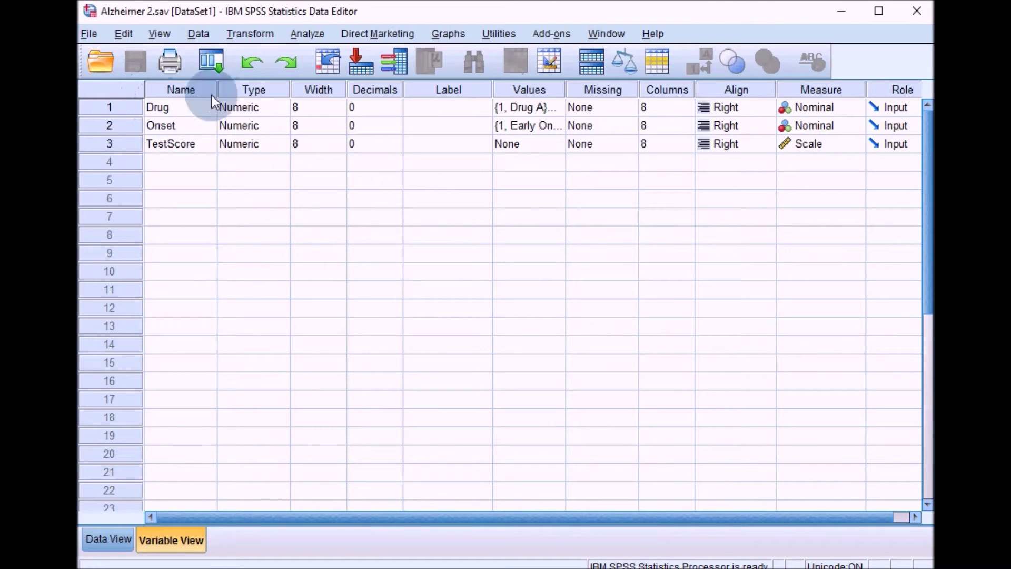
pyautogui.click(557, 106)
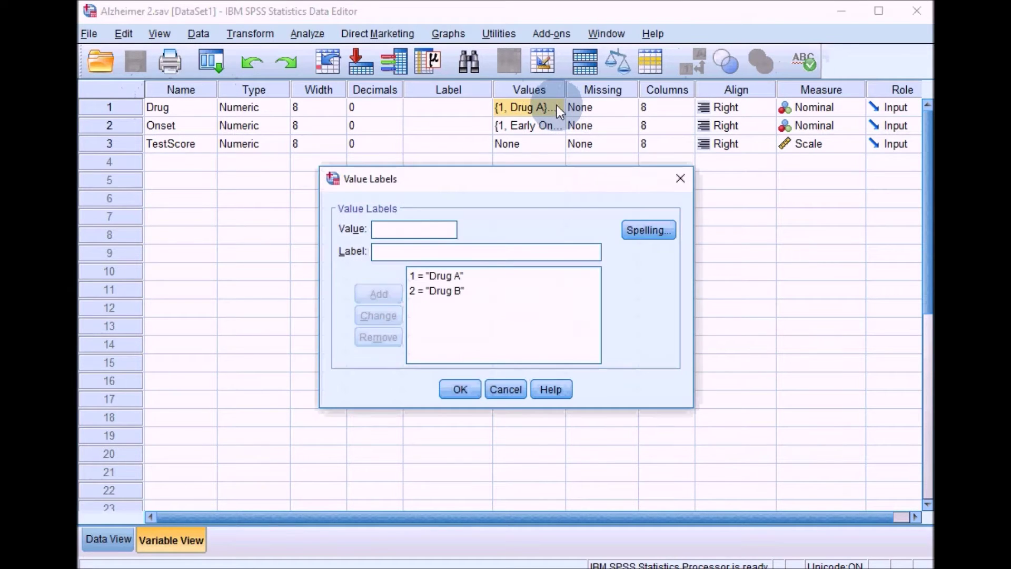
pyautogui.click(680, 179)
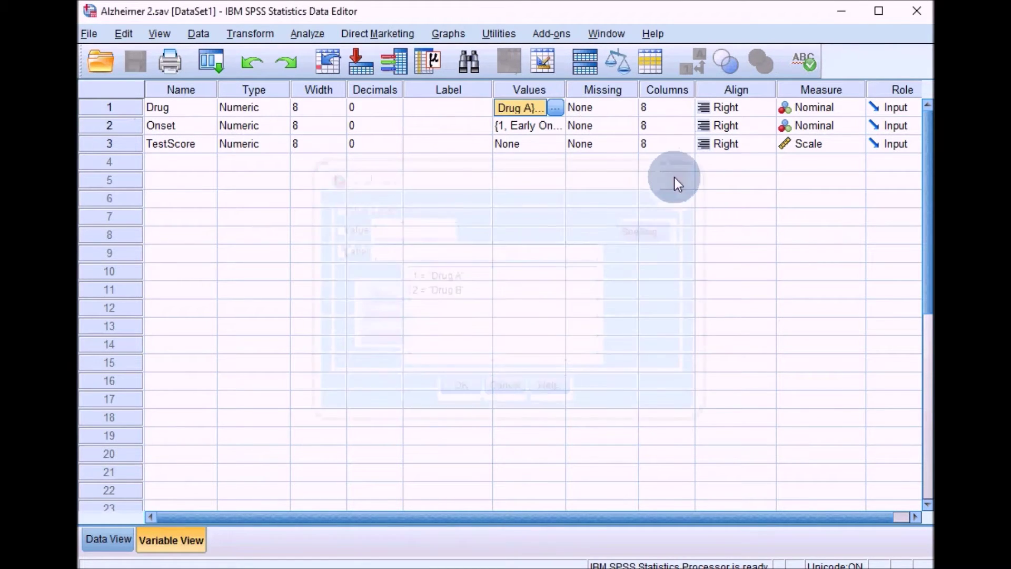
pyautogui.click(558, 127)
pyautogui.click(554, 127)
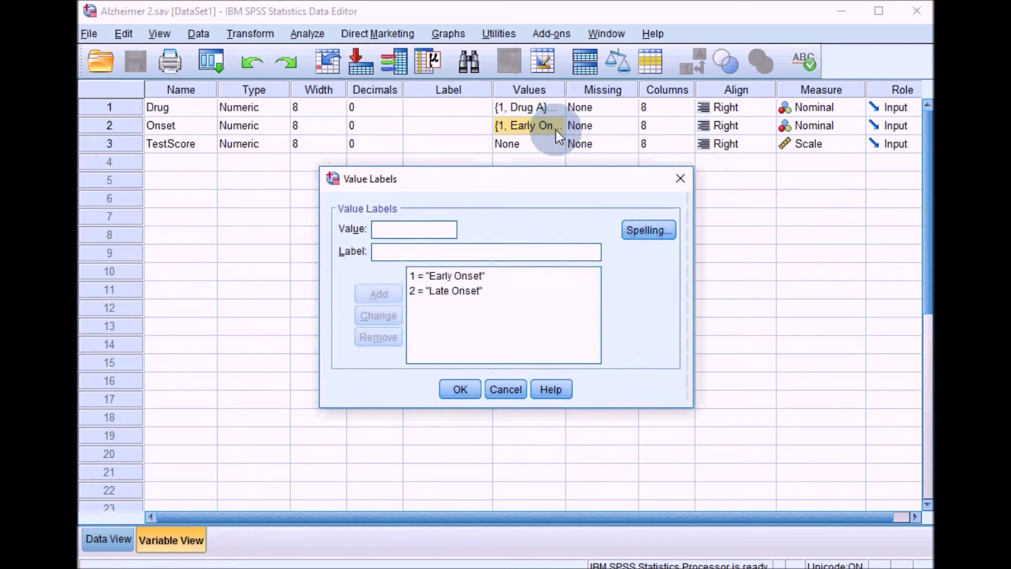
pyautogui.click(679, 179)
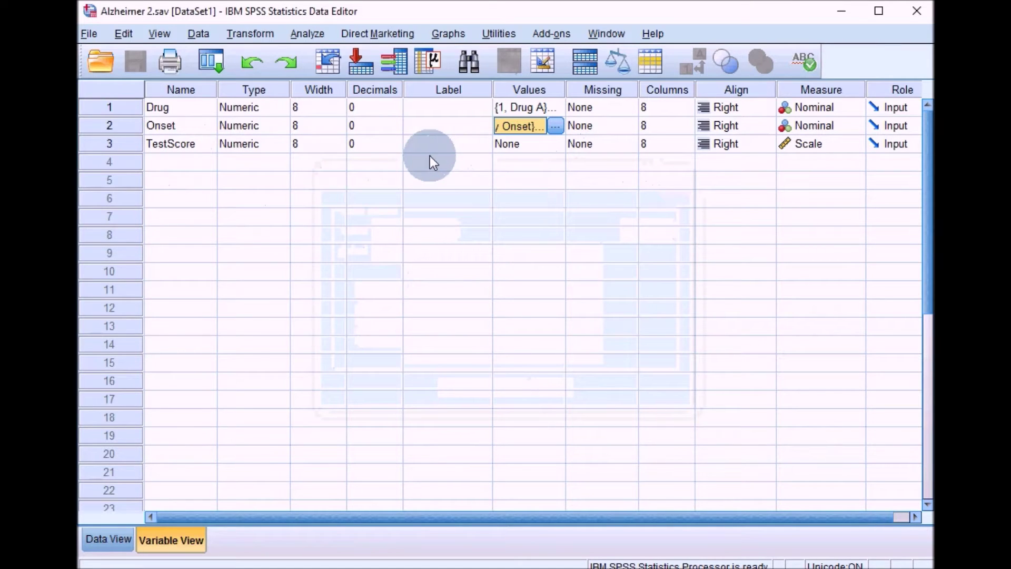
pyautogui.click(99, 547)
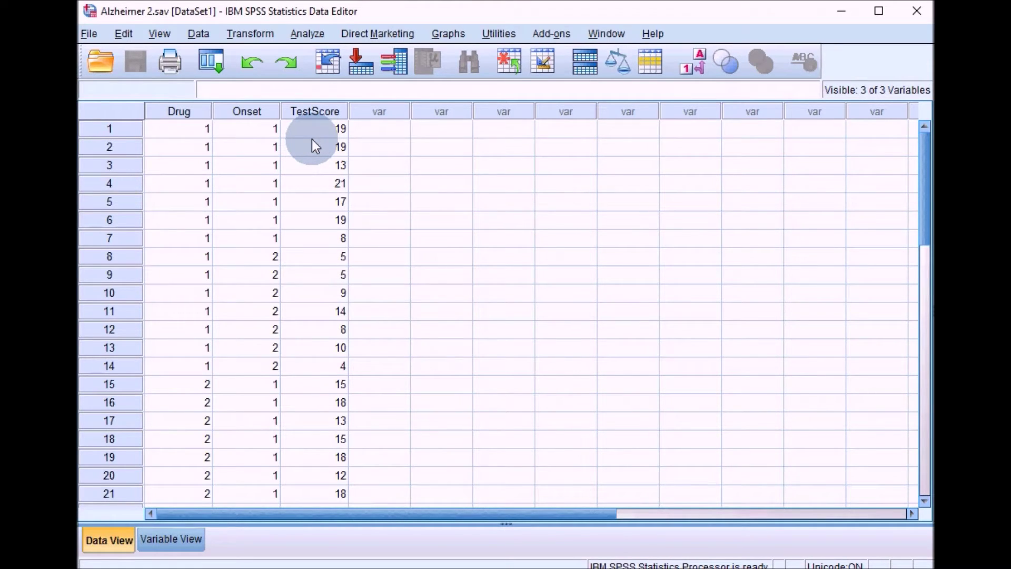
# Start a GLM Univariate analysis with TestScore as dependent variable and Drug and Onset as fixed factors.
pyautogui.click(309, 35)
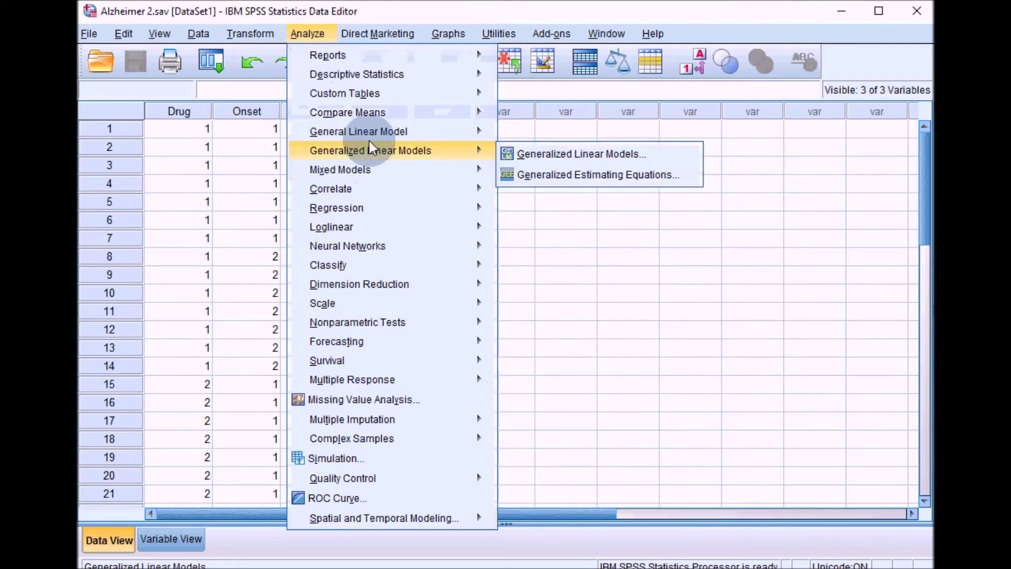
pyautogui.moveTo(370, 132)
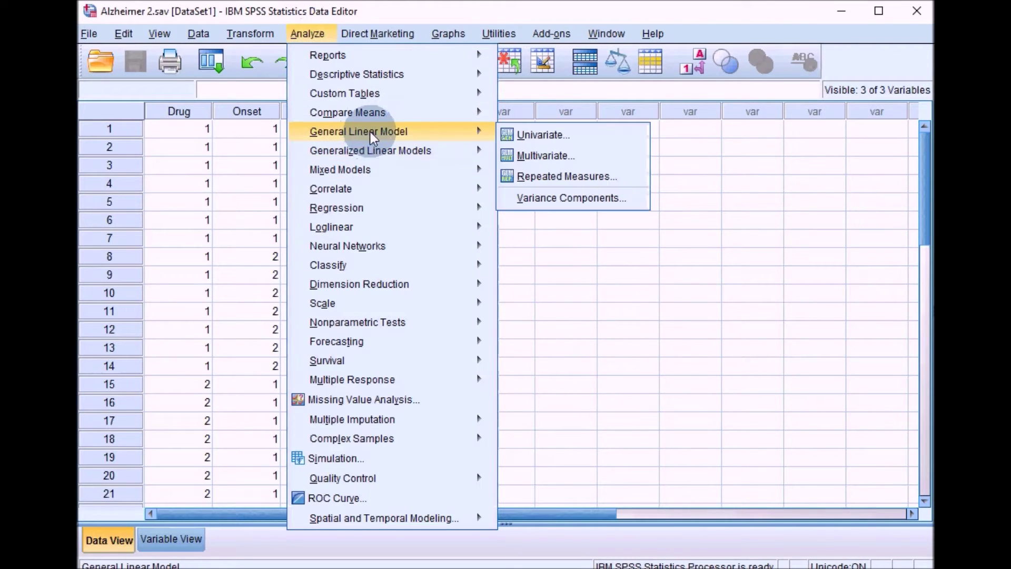
pyautogui.click(584, 132)
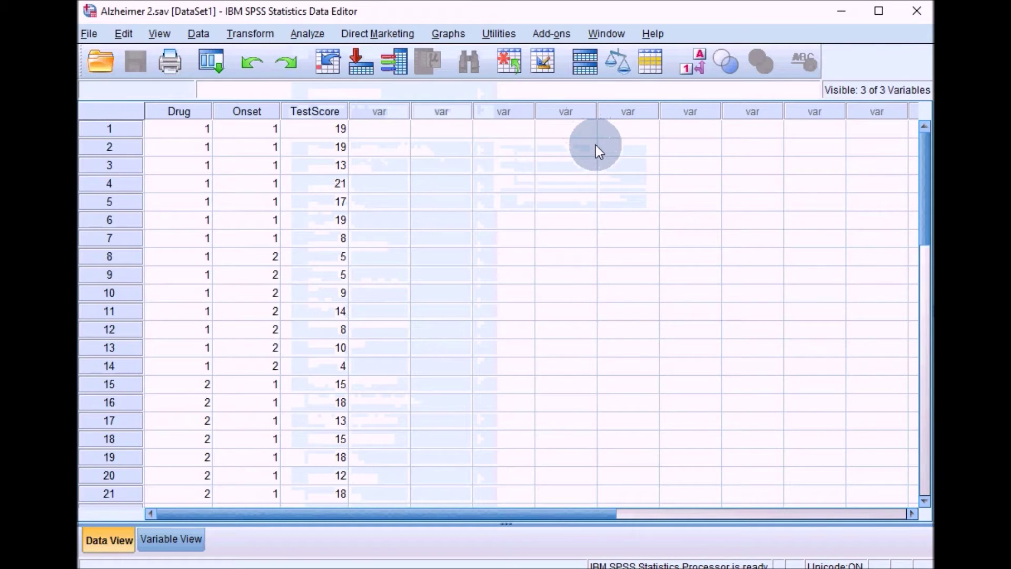
pyautogui.moveTo(617, 206); pyautogui.dragTo(369, 114)
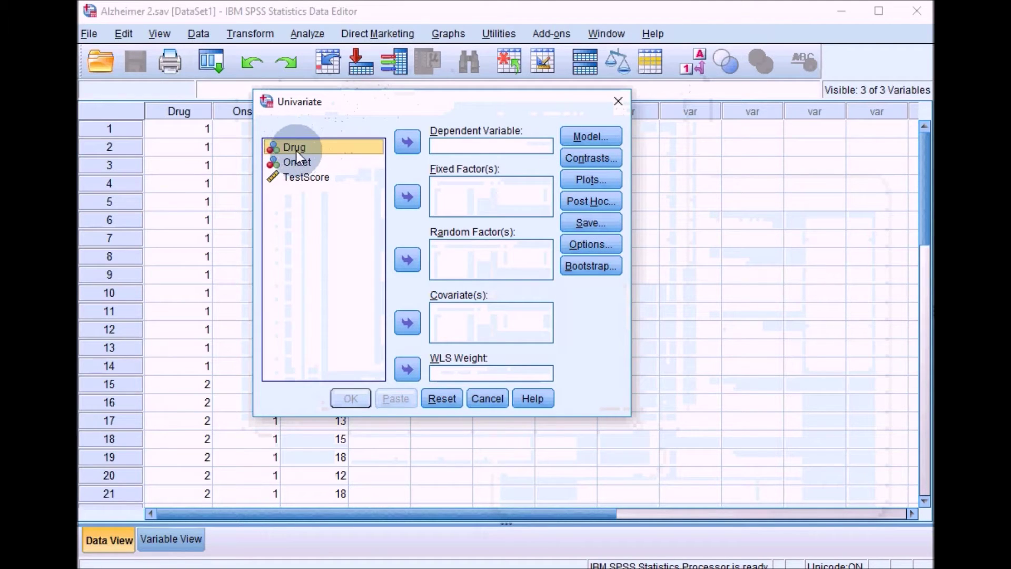
pyautogui.click(407, 197)
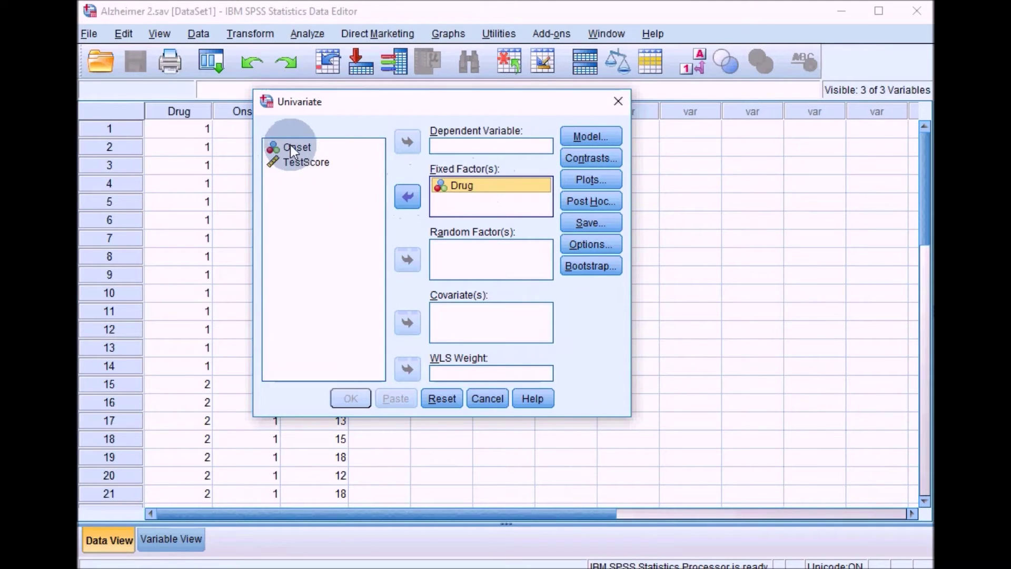
pyautogui.click(298, 147)
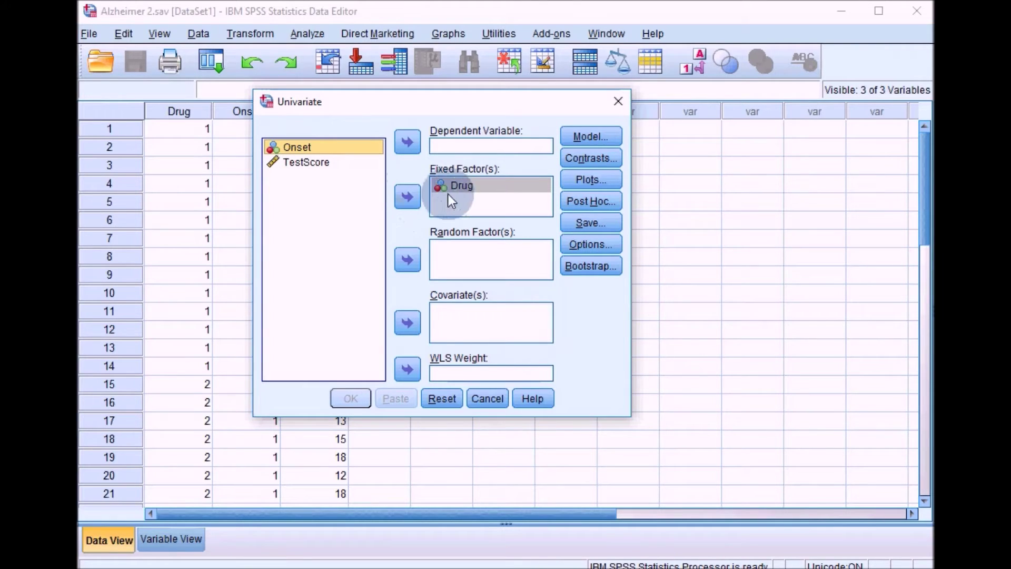
pyautogui.click(408, 199)
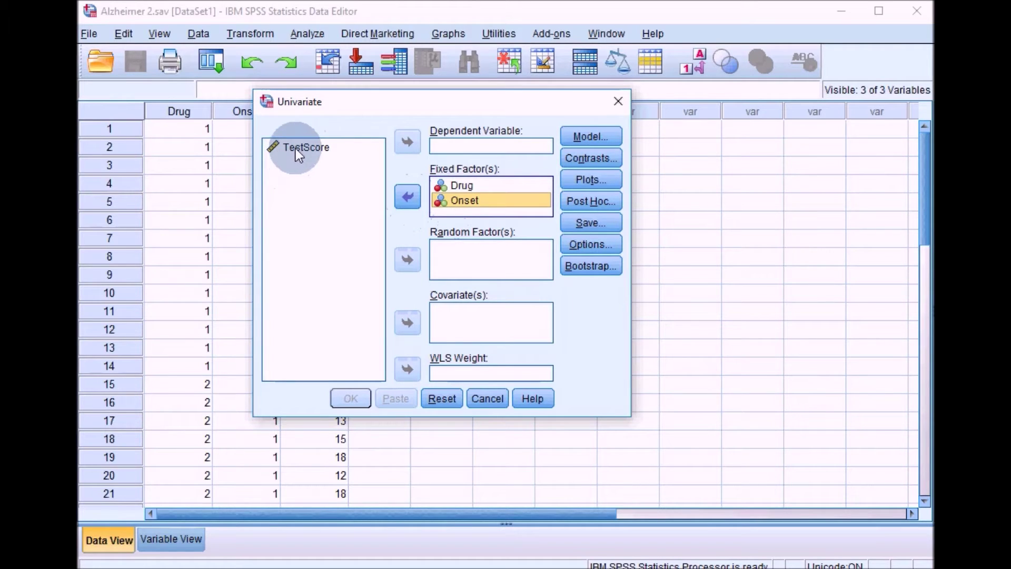
pyautogui.click(324, 147)
pyautogui.click(416, 143)
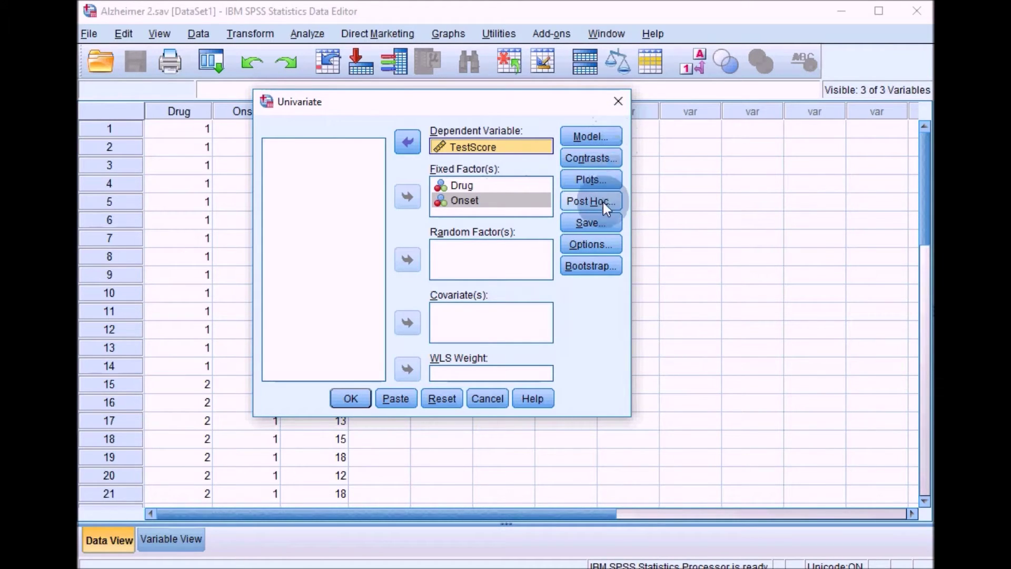
# Add a Drug*Onset profile plot with Drug on the horizontal axis and Onset as separate lines.
pyautogui.click(598, 182)
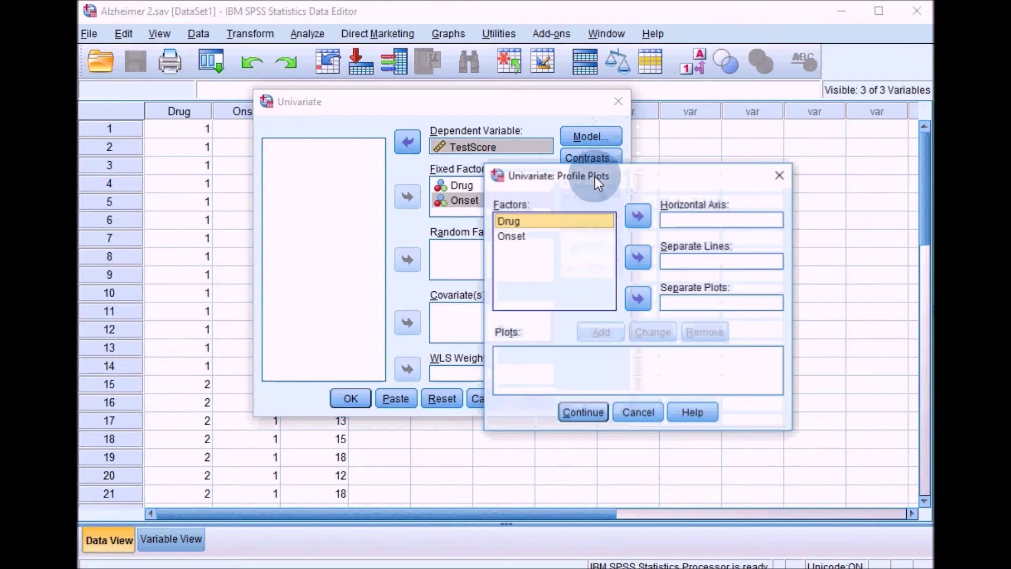
pyautogui.moveTo(589, 178); pyautogui.dragTo(383, 126)
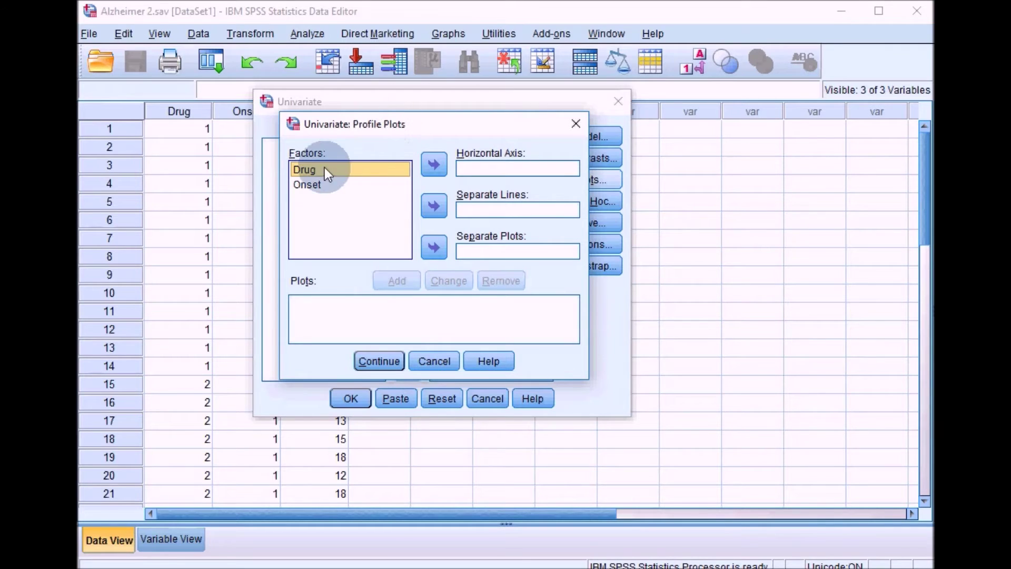
pyautogui.click(442, 162)
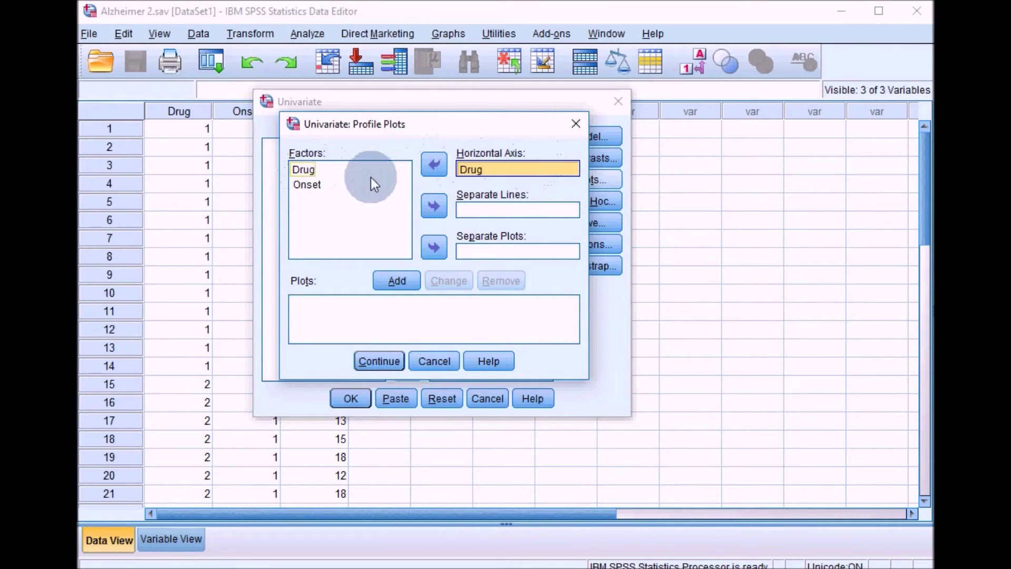
pyautogui.click(309, 186)
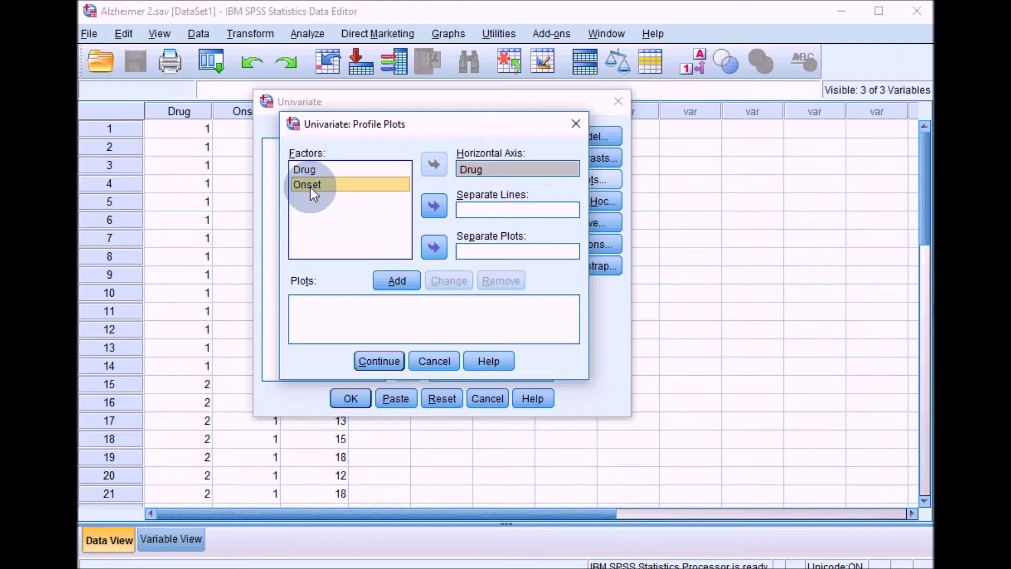
pyautogui.click(435, 208)
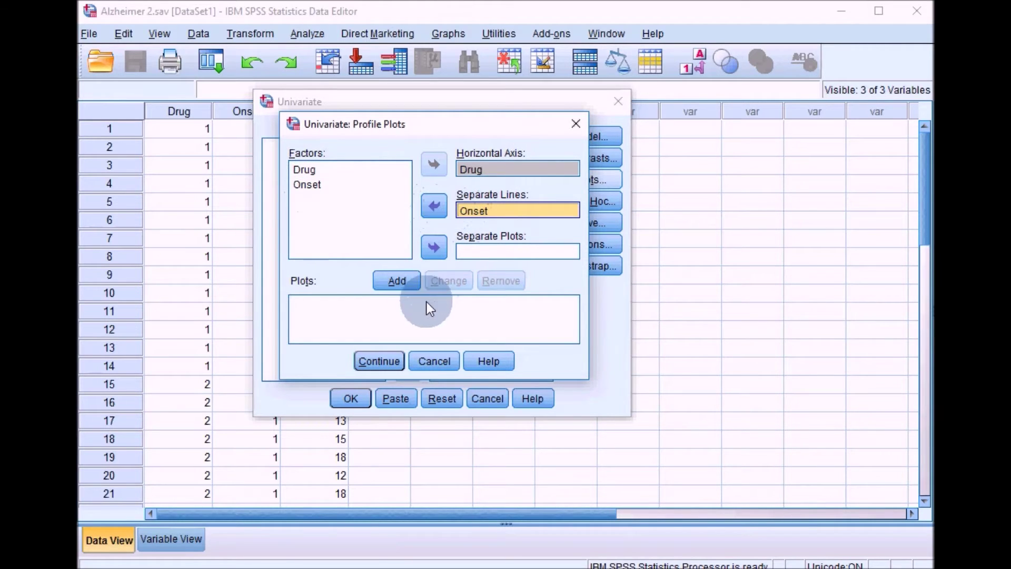
pyautogui.click(397, 284)
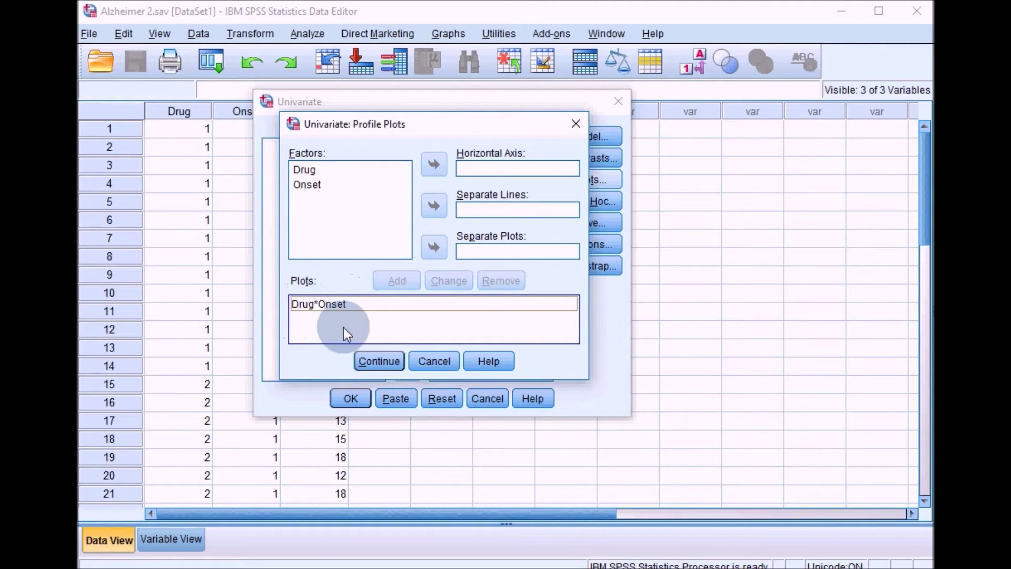
pyautogui.click(385, 361)
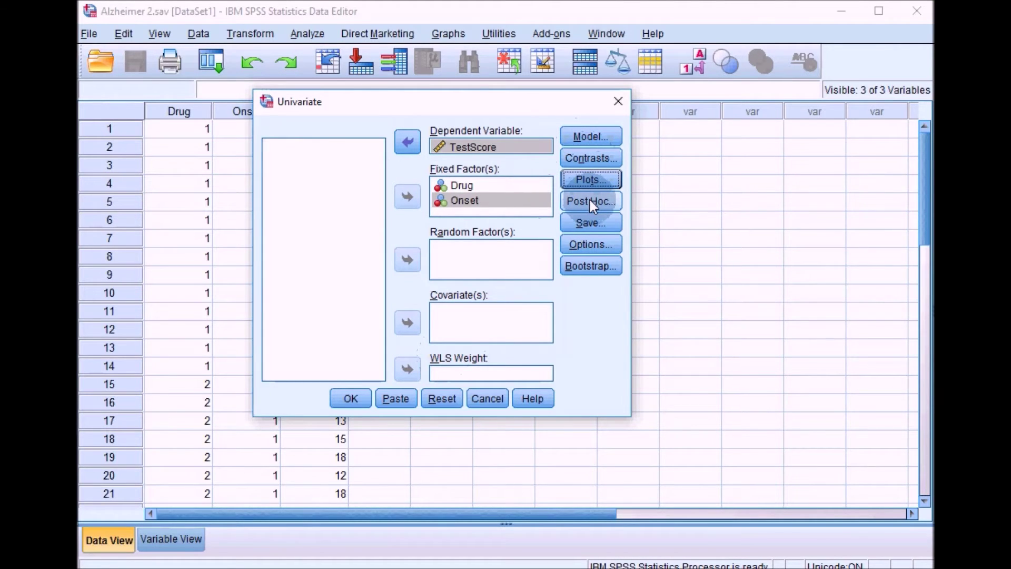
# In Options, turn on descriptive statistics, effect size estimates and homogeneity tests.
pyautogui.click(594, 246)
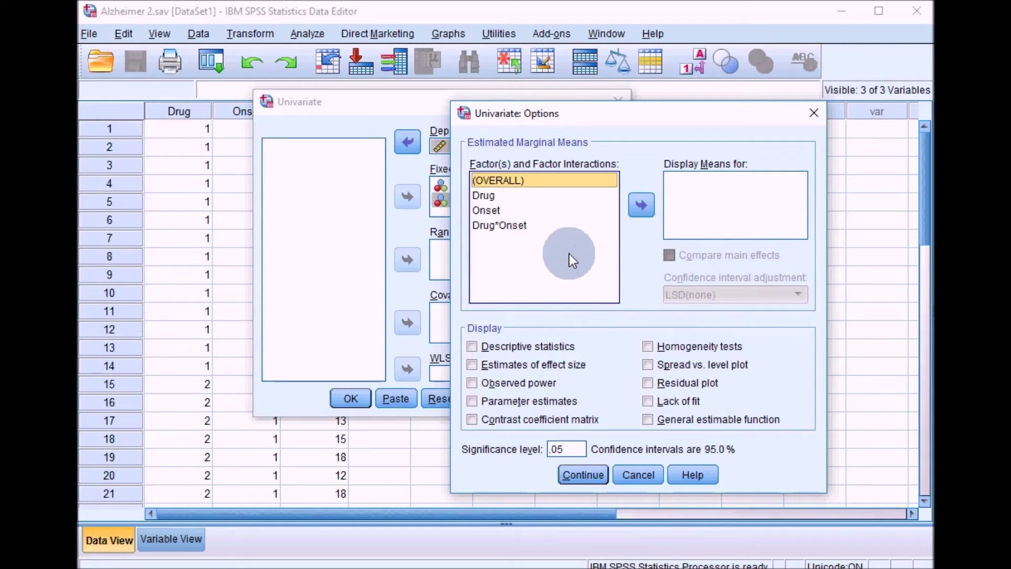
pyautogui.click(472, 348)
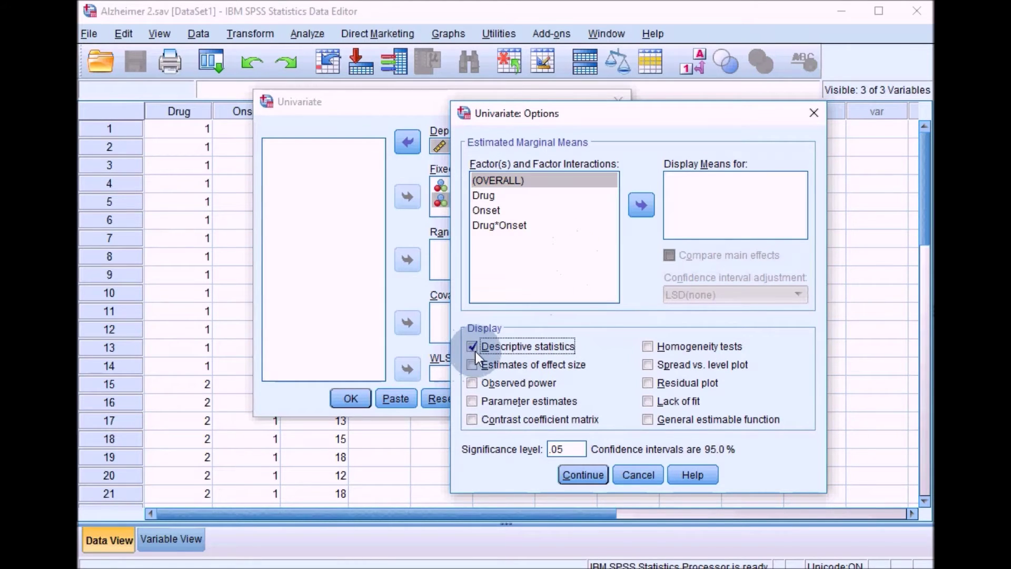
pyautogui.click(473, 365)
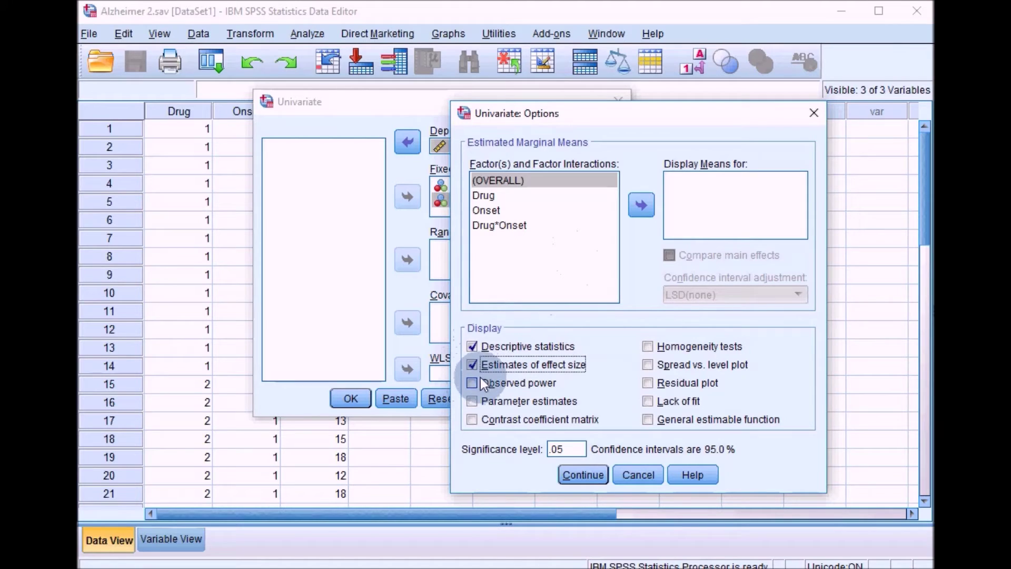
pyautogui.click(649, 347)
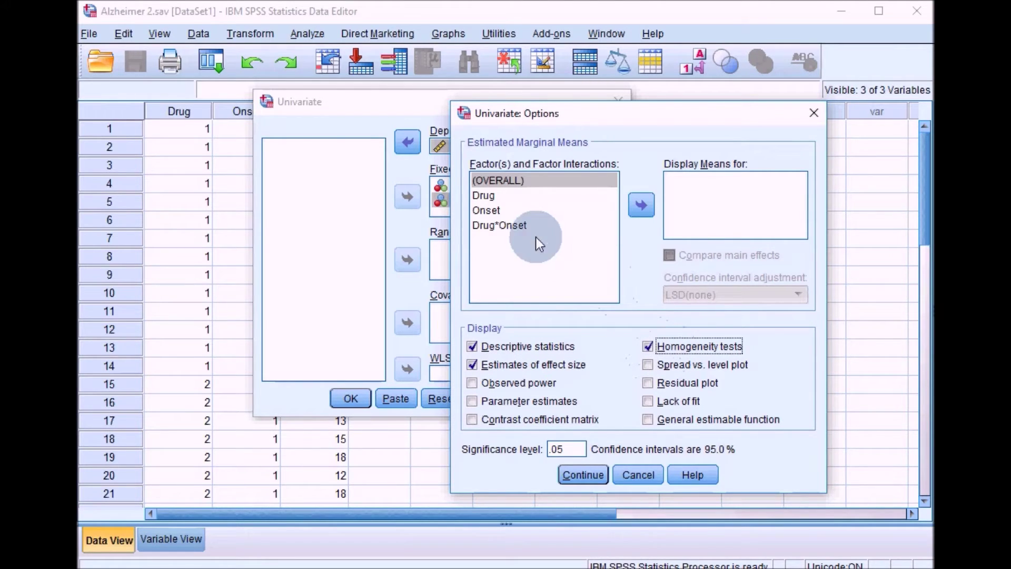
# Display estimated marginal means for Drug, Onset and Drug*Onset, and confirm the options.
pyautogui.click(489, 199)
pyautogui.click(641, 205)
pyautogui.click(497, 211)
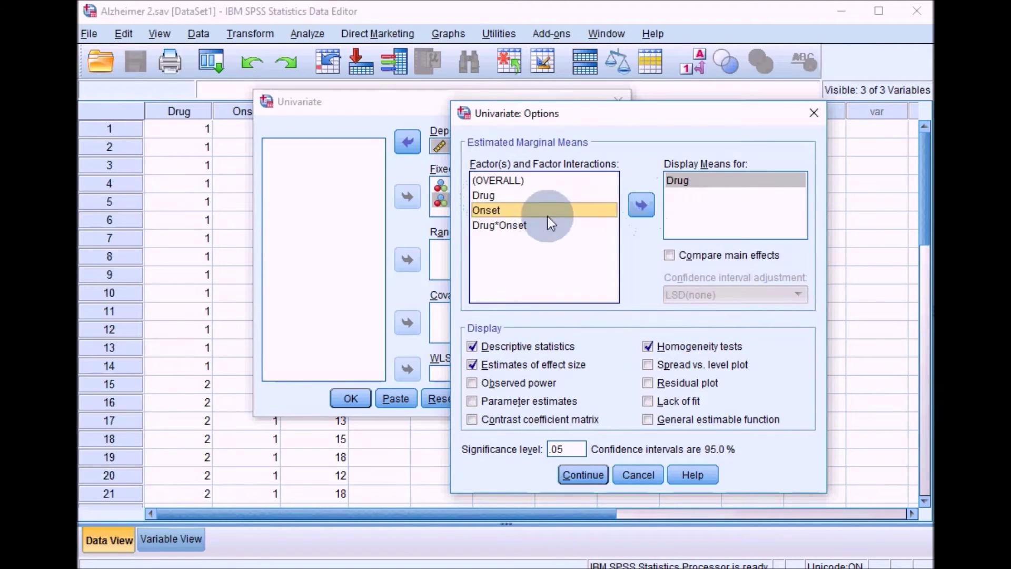
pyautogui.click(637, 207)
pyautogui.click(498, 228)
pyautogui.click(506, 179)
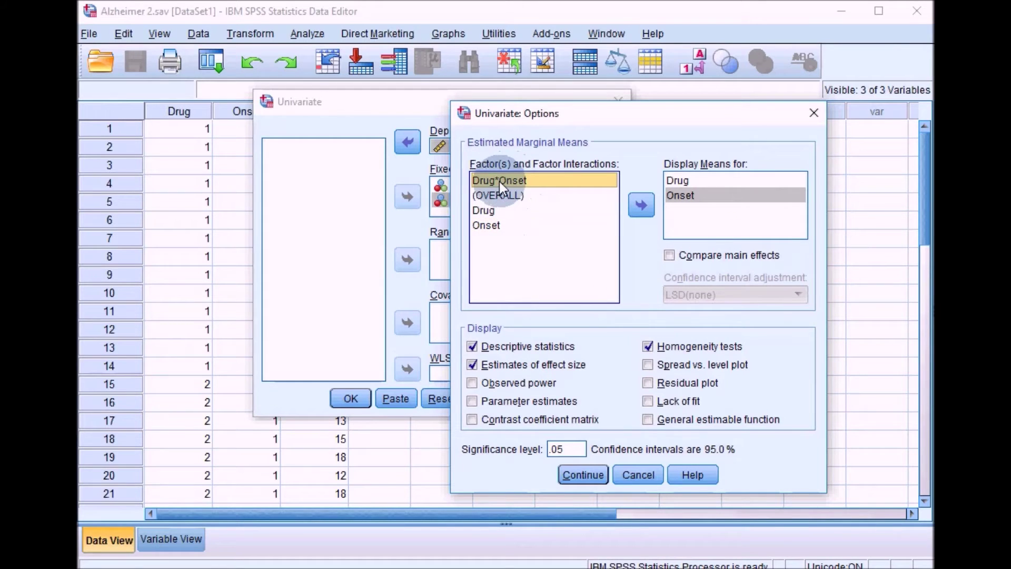
pyautogui.click(641, 206)
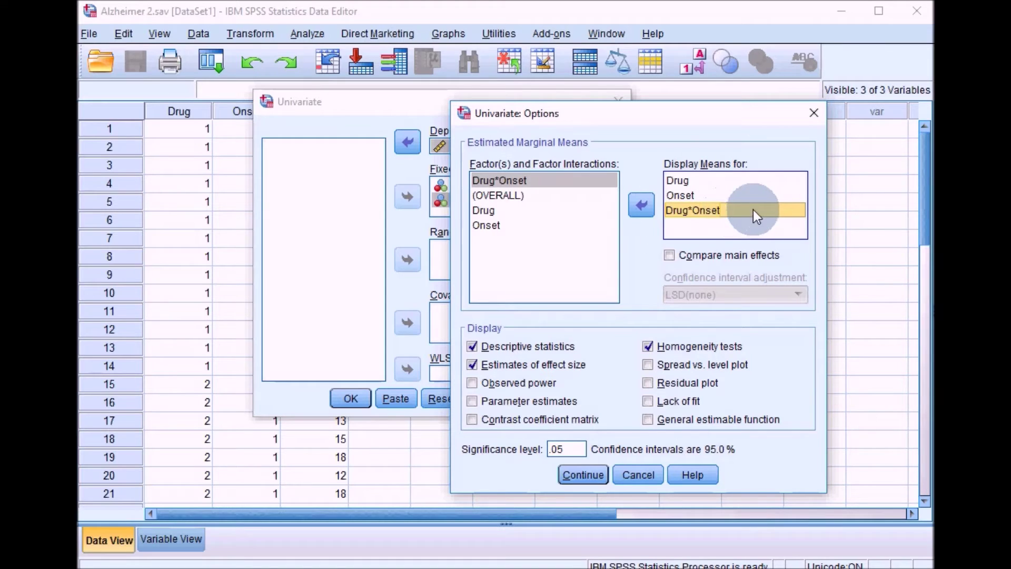
pyautogui.click(585, 473)
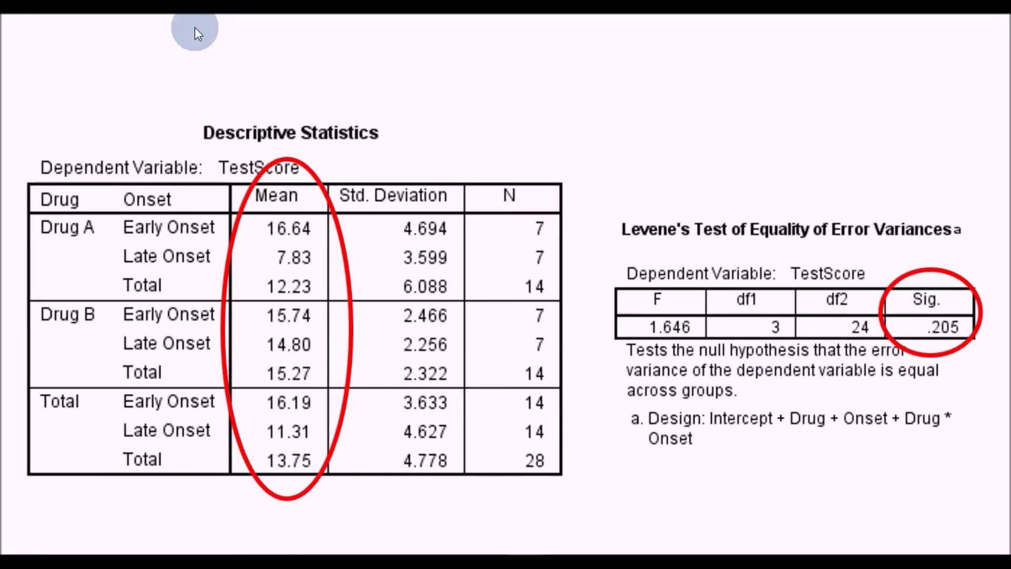
# After reviewing the descriptives and Levene's test (Sig. .205), move to Tests of Between-Subjects Effects.
pyautogui.click(198, 35)
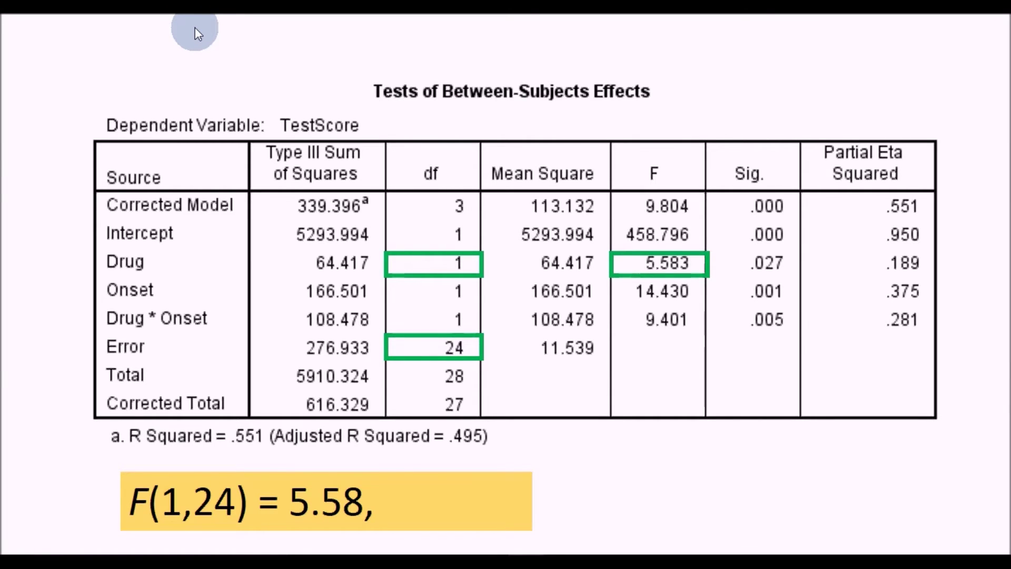
# Complete the Drug report with p = .027 and partial η² = .19.
pyautogui.click(240, 34)
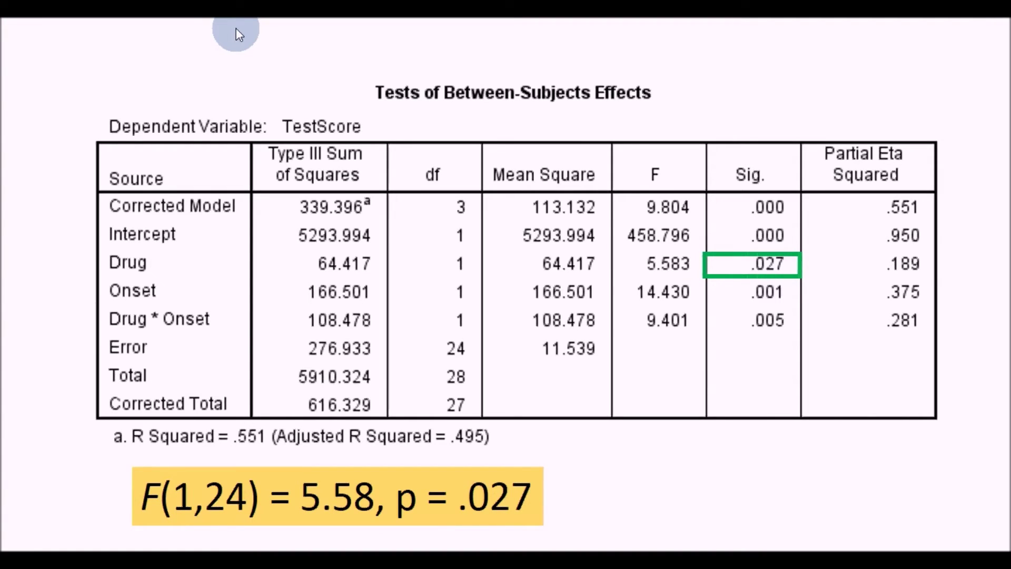
pyautogui.click(237, 32)
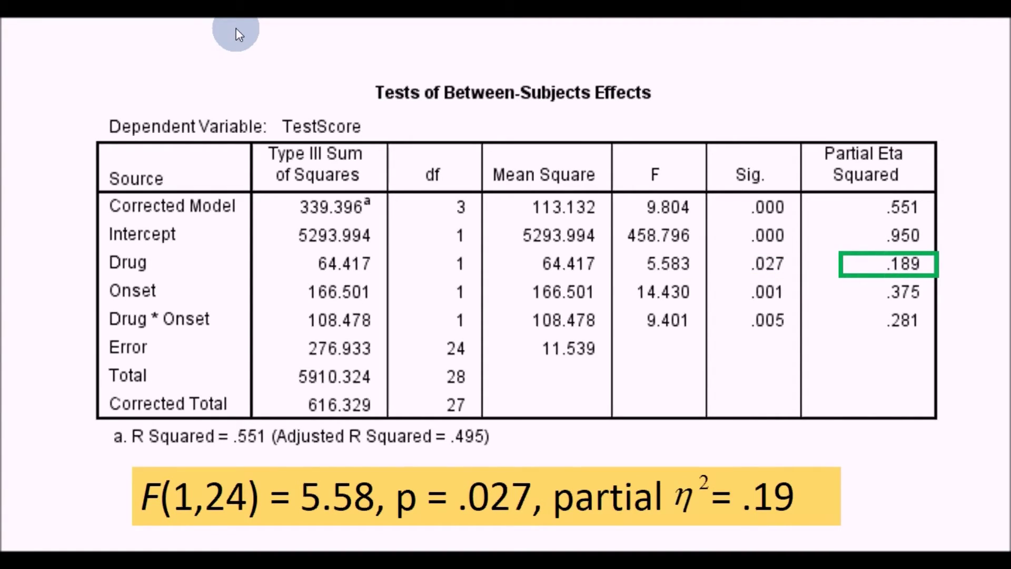